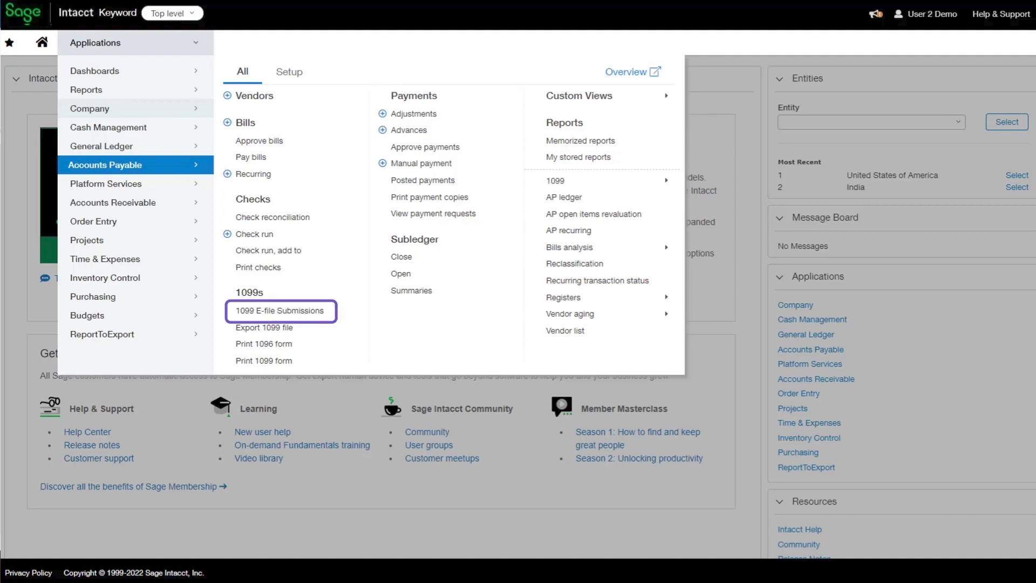
# Step: Go to 1099 E-file Submissions to start the 2021 Form NEC e-file for VEND_001–VEND_002
pyautogui.click(297, 312)
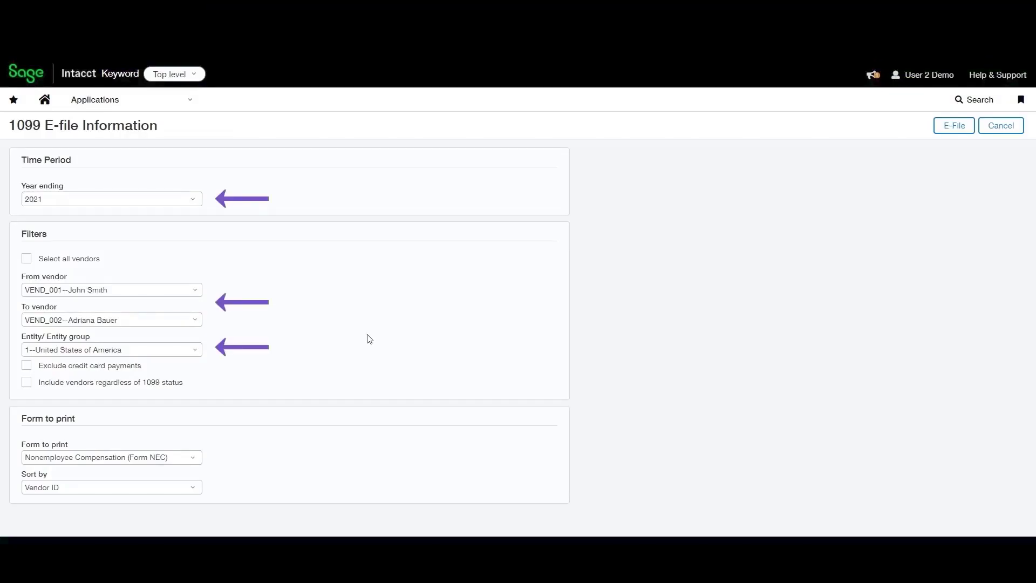
# Step: E-file the 2021 NEC forms and refresh the submission log to show the new batch
pyautogui.click(936, 128)
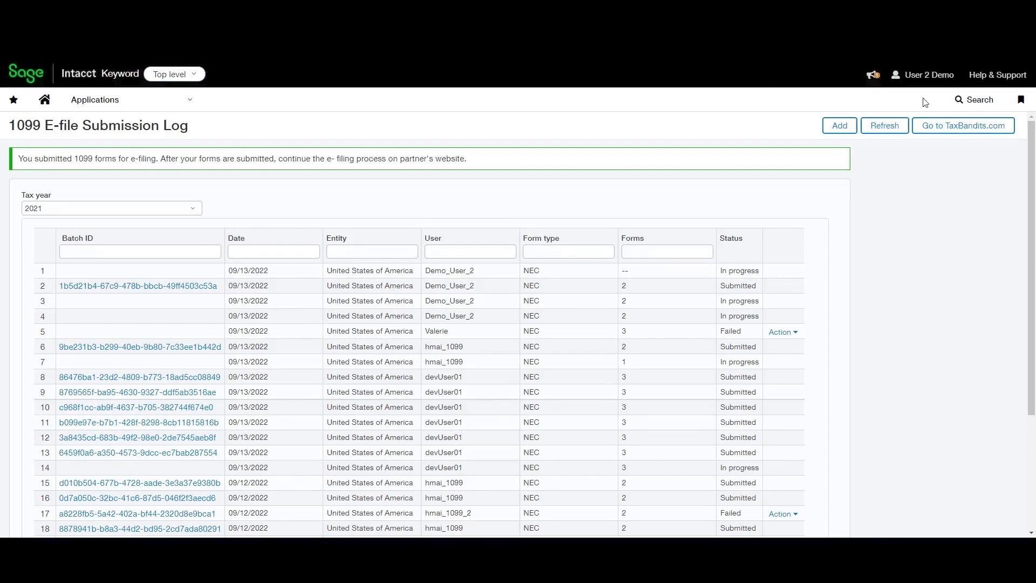
pyautogui.click(877, 128)
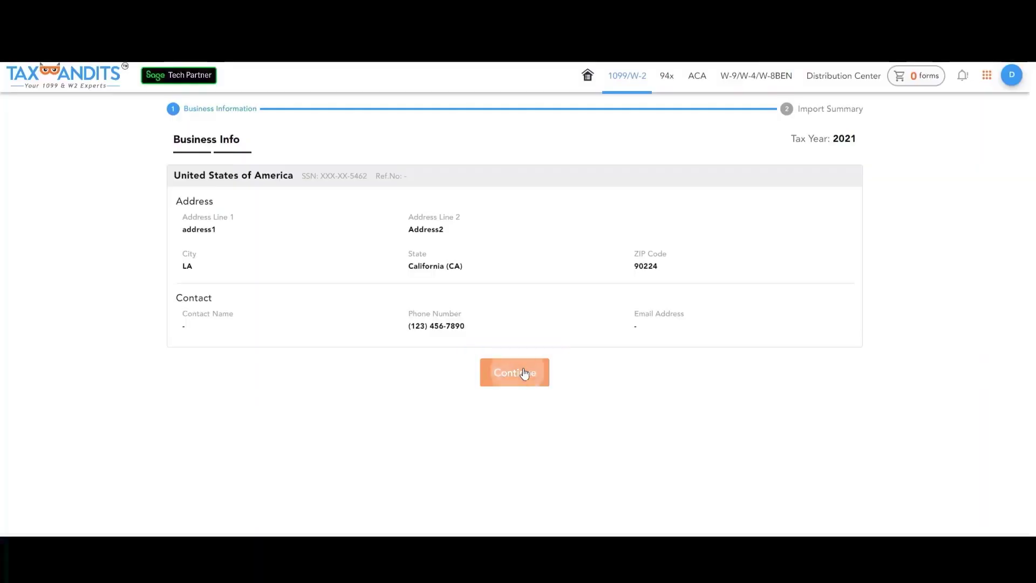
# Step: Open batch A175FBD9 in TaxBandits to view its import summary of two recipient records
pyautogui.click(523, 372)
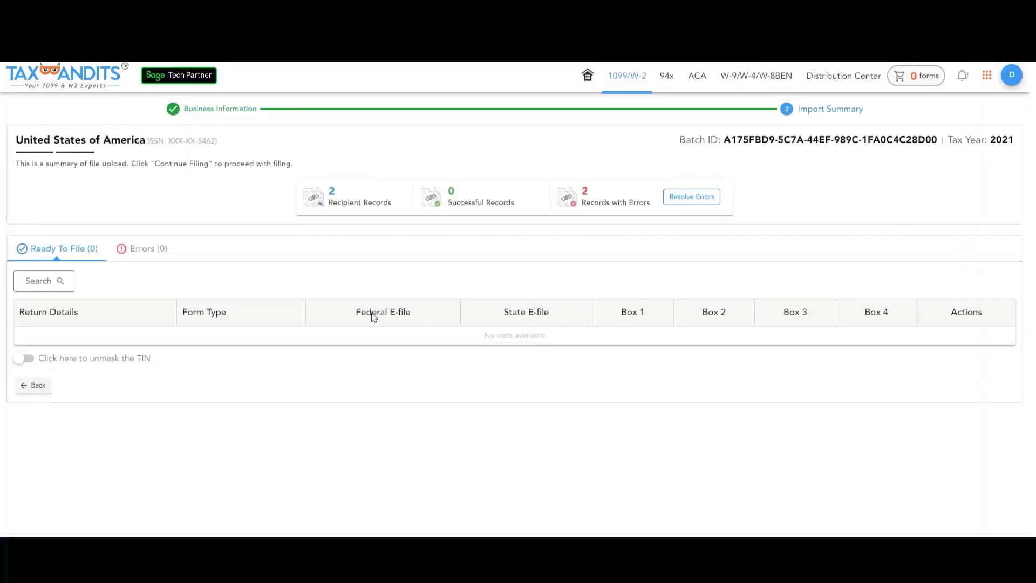